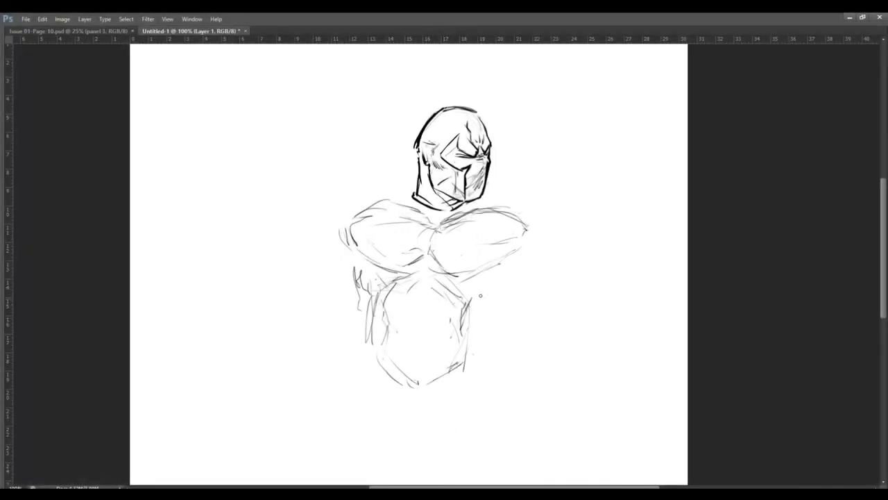
Sketch the torso on a fresh layer, nudge it right and down, then add arms and hands
mouse_move(486, 285)
left_mouse_down()
mouse_move(491, 299)
mouse_move(490, 290)
left_mouse_up()
key("ctrl+t")
key("Return")
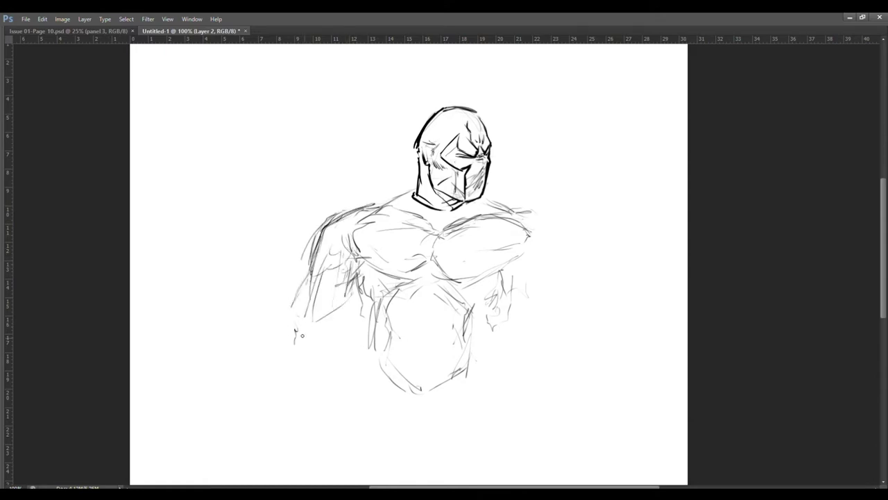
left_click_drag(579, 276, 596, 301)
mouse_move(603, 338)
left_mouse_down()
mouse_move(603, 397)
mouse_move(573, 439)
mouse_move(616, 452)
left_mouse_up()
left_click_drag(295, 410, 254, 416)
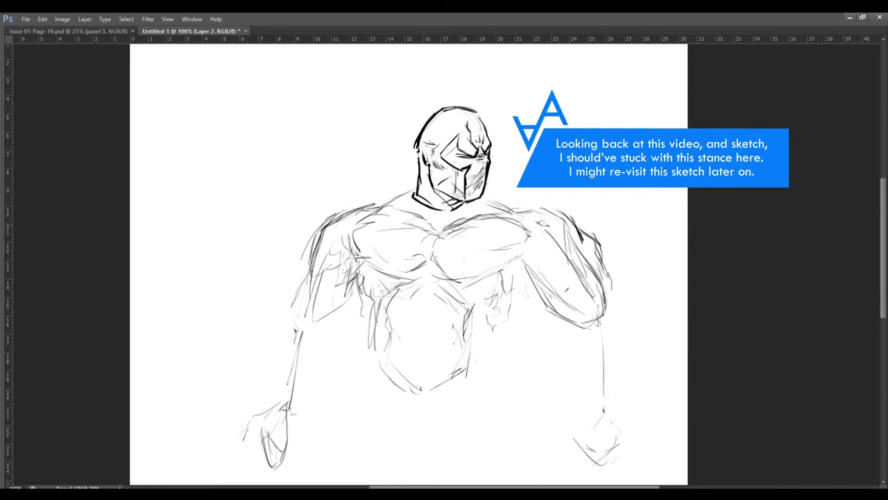
Move the body sketch lower on the page with Free Transform
key("ctrl+t")
left_click_drag(513, 254, 513, 267)
key("Return")
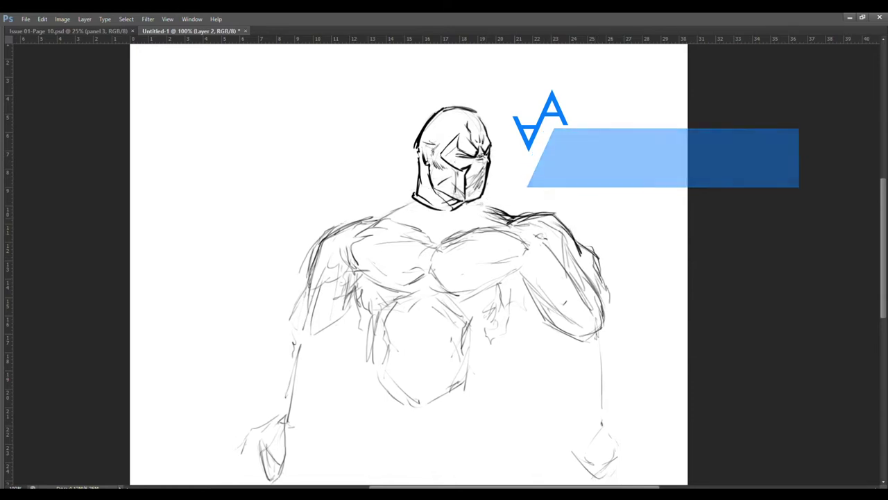
scroll(539, 220, "down", 5)
scroll(539, 220, "up", 2)
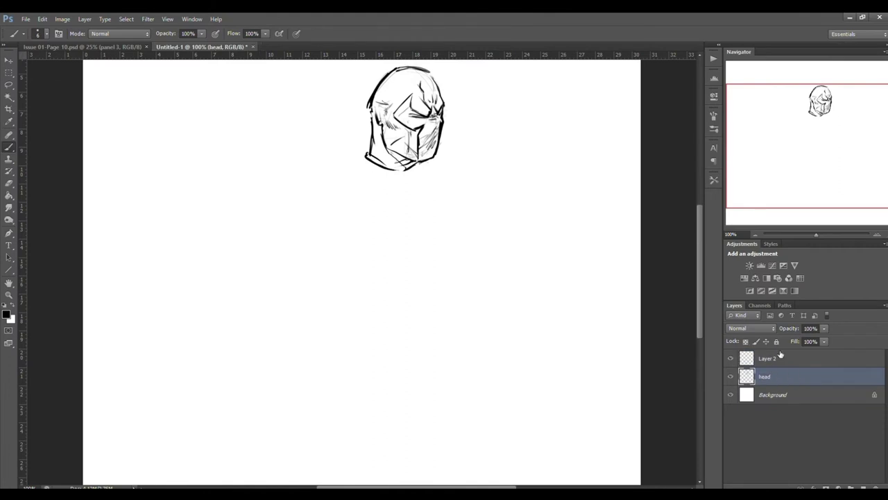
On Layer 2 at 66.7% zoom, start a new pose with body side, leg and arm lines
left_click(780, 354)
key("Tab")
key("ctrl+minus")
left_click_drag(454, 198, 433, 216)
left_click_drag(485, 320, 507, 378)
left_click_drag(397, 359, 389, 423)
left_click_drag(414, 233, 359, 257)
Sketch the back contour, shoulders and arms of the hunched pose
left_click_drag(476, 225, 494, 371)
left_click_drag(499, 205, 512, 329)
left_click_drag(430, 236, 486, 335)
left_click_drag(444, 220, 416, 366)
left_click_drag(416, 368, 427, 399)
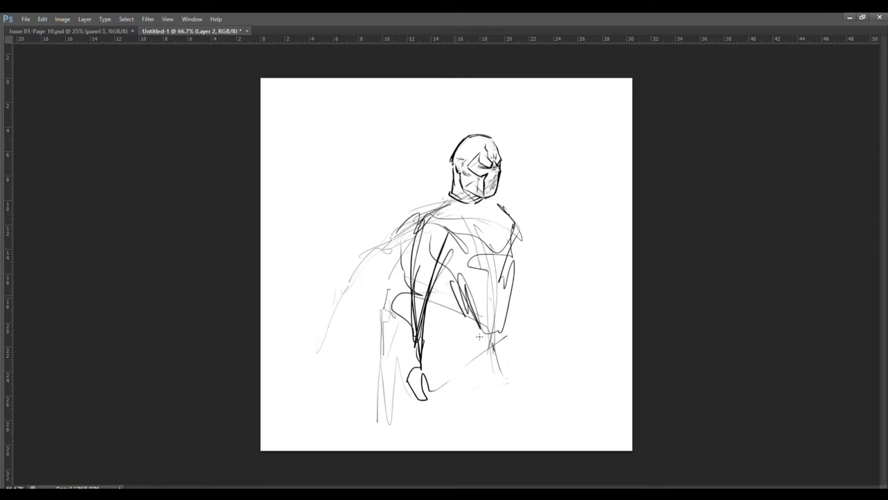
Add the shoulders, right body contour, legs and a hand on the figure's right side
left_click_drag(500, 205, 528, 243)
left_click_drag(517, 236, 505, 298)
left_click_drag(534, 260, 530, 382)
mouse_move(461, 316)
left_mouse_down()
mouse_move(485, 350)
mouse_move(441, 409)
left_mouse_up()
left_click_drag(506, 340, 528, 419)
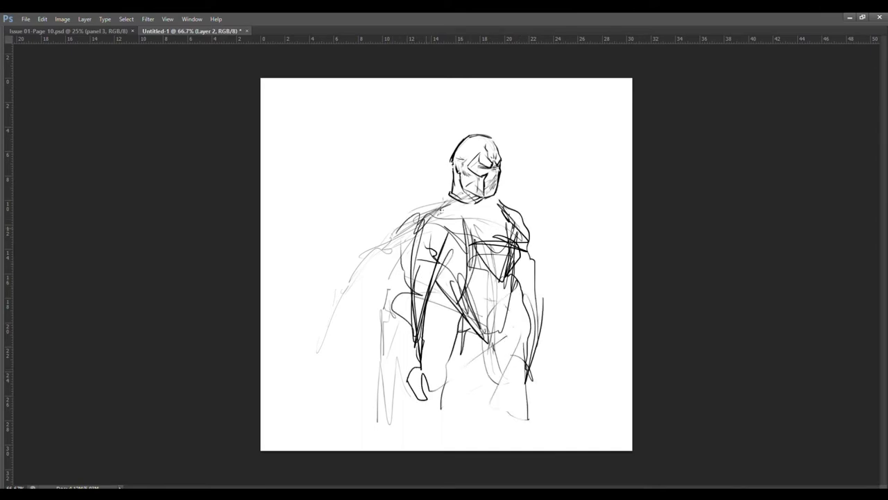
left_click_drag(550, 293, 538, 371)
left_click_drag(542, 295, 530, 366)
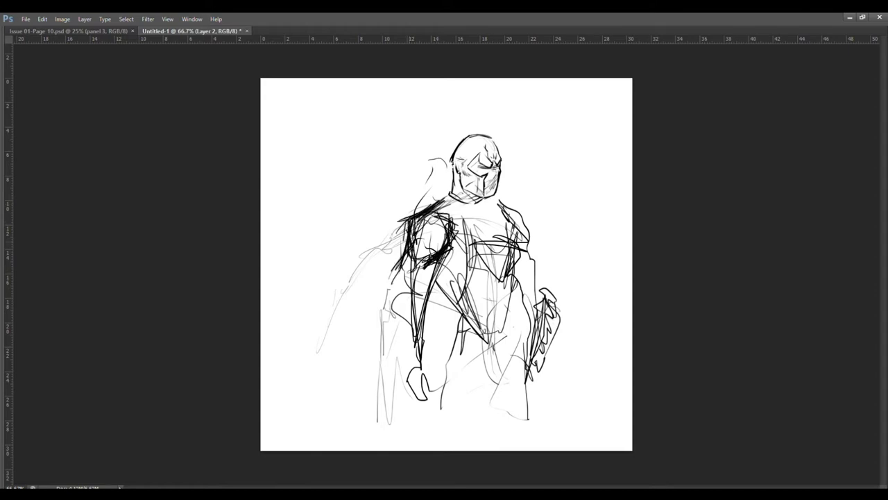
Shift the body slightly left with Free Transform and add lines to the right torso and abdomen
key("Tab")
key("Tab")
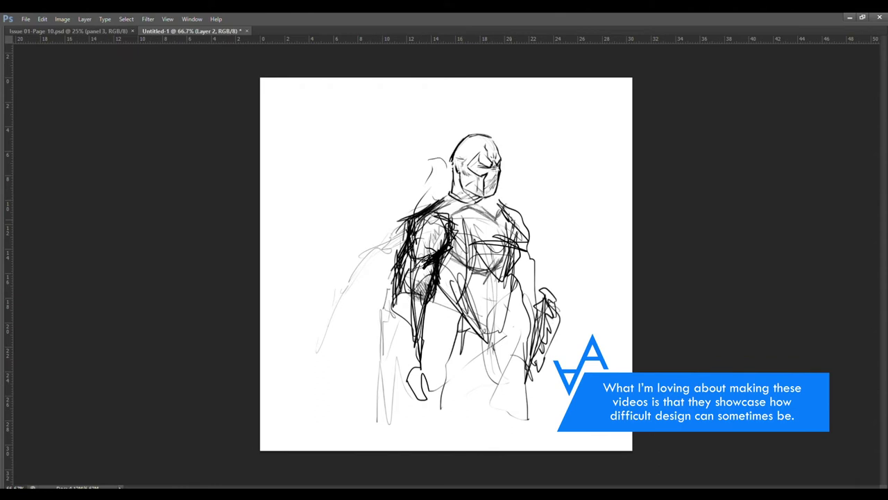
key("ctrl+t")
left_click_drag(438, 292, 432, 291)
key("Return")
mouse_move(522, 274)
left_mouse_down()
mouse_move(513, 340)
mouse_move(468, 326)
mouse_move(500, 326)
mouse_move(458, 298)
left_mouse_up()
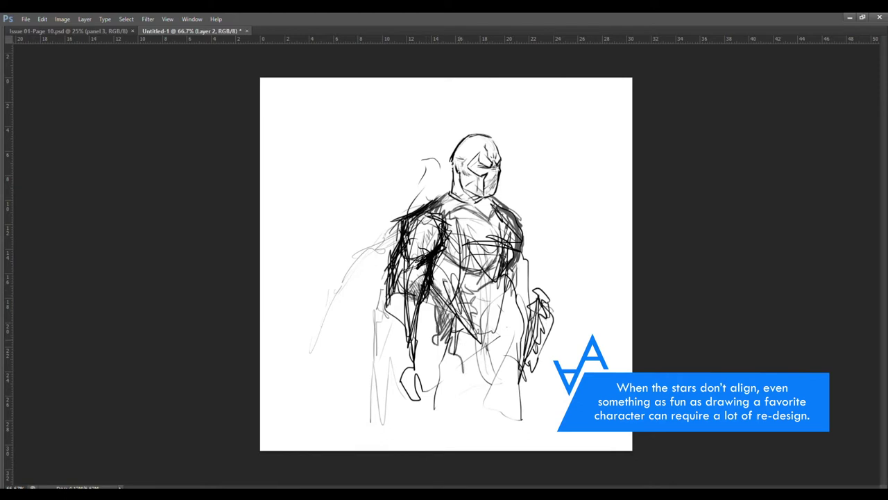
Shade the chest and abdomen grey, with darker shading over the chest and left arm
left_click_drag(444, 257, 486, 326)
left_click_drag(457, 278, 500, 333)
left_click_drag(479, 292, 520, 347)
mouse_move(500, 312)
left_mouse_down()
mouse_move(472, 250)
mouse_move(416, 281)
mouse_move(409, 323)
left_mouse_up()
left_click_drag(399, 277, 416, 403)
mouse_move(388, 298)
left_mouse_down()
mouse_move(401, 317)
mouse_move(393, 378)
mouse_move(389, 314)
mouse_move(411, 404)
mouse_move(410, 346)
left_mouse_up()
mouse_move(410, 379)
left_mouse_down()
mouse_move(408, 367)
mouse_move(386, 409)
left_mouse_up()
mouse_move(386, 307)
left_mouse_down()
mouse_move(382, 390)
mouse_move(382, 309)
mouse_move(418, 326)
left_mouse_up()
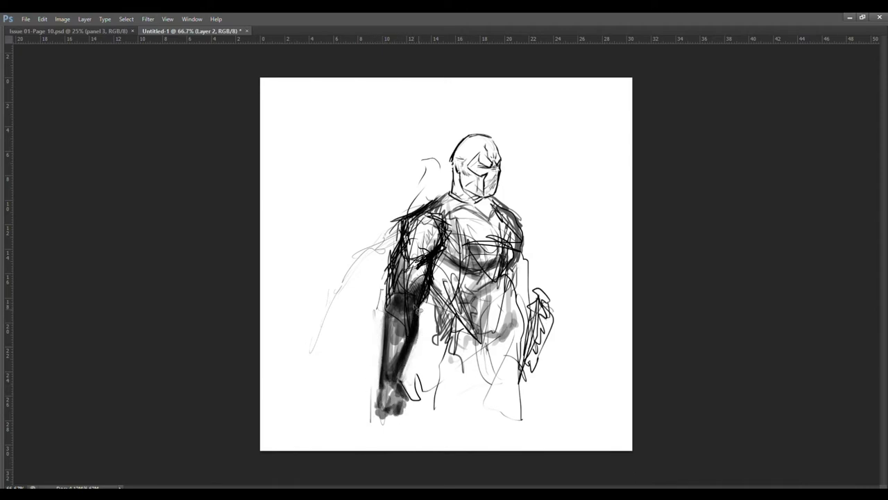
Try rotating the left forearm, undo it, then erase the forearm and hatch the upper arm
key("ctrl+t")
left_click_drag(441, 412, 472, 376)
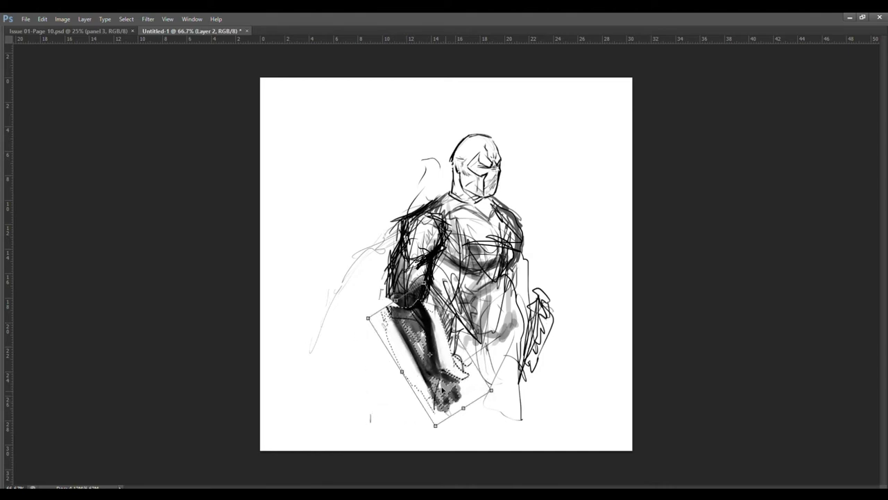
key("Return")
key("ctrl+z")
left_click_drag(395, 376, 444, 319)
left_click_drag(444, 278, 423, 333)
Shade across the chest and behind the left upper arm
mouse_move(510, 250)
left_mouse_down()
mouse_move(483, 278)
mouse_move(505, 264)
mouse_move(494, 221)
mouse_move(427, 215)
mouse_move(395, 270)
left_mouse_up()
mouse_move(437, 211)
left_mouse_down()
mouse_move(380, 291)
mouse_move(401, 232)
left_mouse_up()
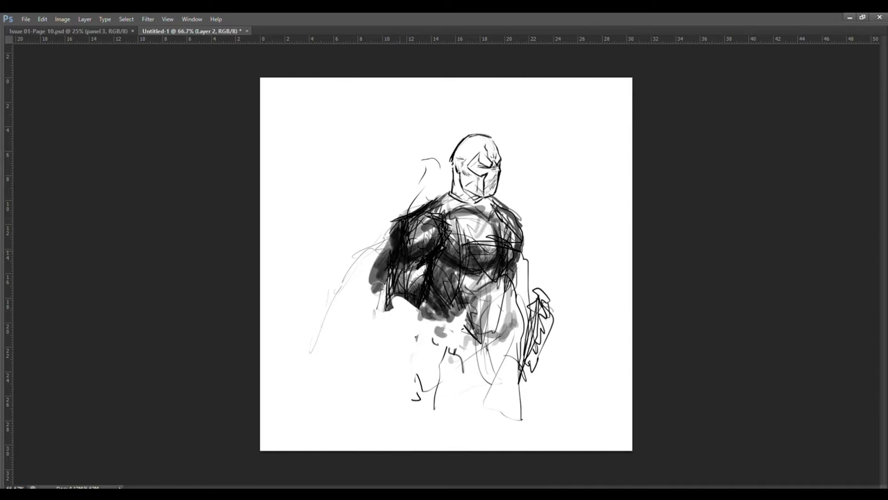
left_click_drag(378, 298, 361, 361)
left_click_drag(350, 326, 347, 361)
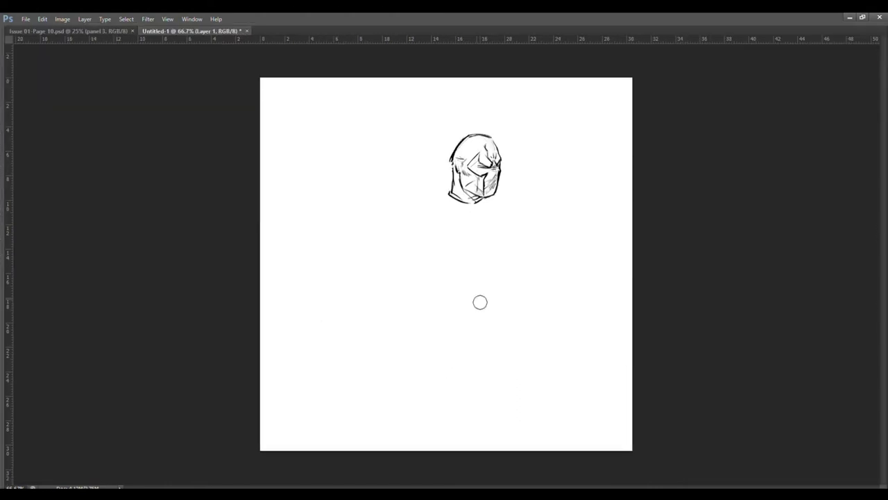
Rough in new arm, leg and torso lines beneath the masked head
mouse_move(447, 205)
left_mouse_down()
mouse_move(401, 231)
mouse_move(441, 302)
left_mouse_up()
mouse_move(455, 212)
left_mouse_down()
mouse_move(455, 321)
mouse_move(468, 354)
left_mouse_up()
mouse_move(416, 226)
left_mouse_down()
mouse_move(510, 212)
mouse_move(390, 233)
left_mouse_up()
mouse_move(416, 222)
left_mouse_down()
mouse_move(402, 280)
mouse_move(450, 301)
mouse_move(536, 283)
left_mouse_up()
left_click_drag(514, 211, 551, 267)
mouse_move(408, 229)
left_mouse_down()
mouse_move(437, 313)
mouse_move(500, 305)
mouse_move(563, 276)
left_mouse_up()
Sketch the crossed forearms and darken the left torso, shoulder and neck
left_click_drag(517, 206, 562, 293)
mouse_move(392, 225)
left_mouse_down()
mouse_move(396, 338)
mouse_move(450, 336)
left_mouse_up()
mouse_move(433, 326)
left_mouse_down()
mouse_move(524, 270)
mouse_move(455, 288)
left_mouse_up()
mouse_move(416, 284)
left_mouse_down()
mouse_move(421, 308)
mouse_move(443, 244)
left_mouse_up()
left_click_drag(396, 220, 382, 279)
left_click_drag(382, 236, 467, 182)
Trace the right shoulder and arm, add chest strokes, and sketch the waist, belt and legs
mouse_move(500, 214)
left_mouse_down()
mouse_move(548, 240)
mouse_move(559, 317)
mouse_move(433, 279)
left_mouse_up()
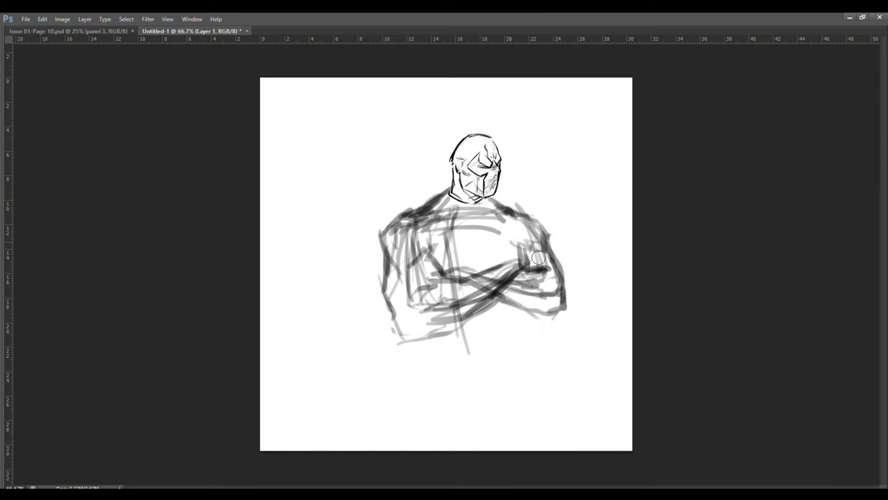
left_click_drag(481, 237, 479, 276)
left_click_drag(443, 234, 422, 265)
left_click_drag(522, 313, 510, 357)
mouse_move(502, 350)
left_mouse_down()
mouse_move(447, 333)
mouse_move(430, 430)
left_mouse_up()
mouse_move(437, 395)
left_mouse_down()
mouse_move(498, 406)
mouse_move(486, 438)
left_mouse_up()
mouse_move(533, 358)
left_mouse_down()
mouse_move(541, 434)
mouse_move(550, 418)
left_mouse_up()
Resize the body sketch with Free Transform, zoom to 100%, and darken the crossed arms
key("ctrl+t")
key("Return")
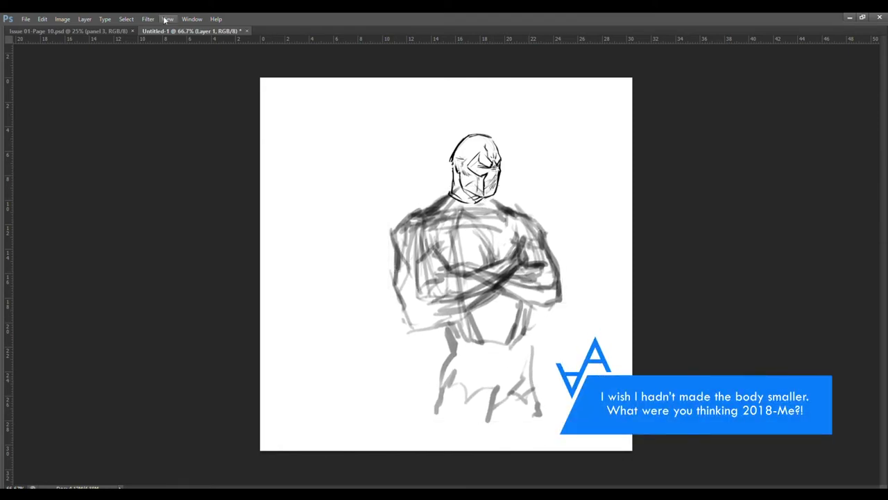
key("ctrl+plus")
left_click_drag(521, 311, 444, 326)
mouse_move(486, 305)
left_mouse_down()
mouse_move(463, 294)
mouse_move(534, 261)
left_mouse_up()
Outline the crossed arms, shoulders and right arm, adding small chest strokes
left_click_drag(416, 302, 464, 271)
left_click_drag(378, 306, 375, 246)
left_click_drag(400, 347, 416, 180)
mouse_move(392, 217)
left_mouse_down()
mouse_move(580, 187)
mouse_move(625, 301)
left_mouse_up()
left_click_drag(520, 302, 591, 336)
mouse_move(501, 208)
left_mouse_down()
mouse_move(506, 236)
mouse_move(534, 257)
left_mouse_up()
Shift the body sketch slightly left and sketch the legs and shorts
key("ctrl+t")
key("Return")
left_click_drag(473, 404, 420, 381)
mouse_move(409, 319)
left_mouse_down()
mouse_move(380, 441)
mouse_move(373, 343)
left_mouse_up()
left_click_drag(444, 388, 485, 343)
left_click_drag(507, 243, 519, 375)
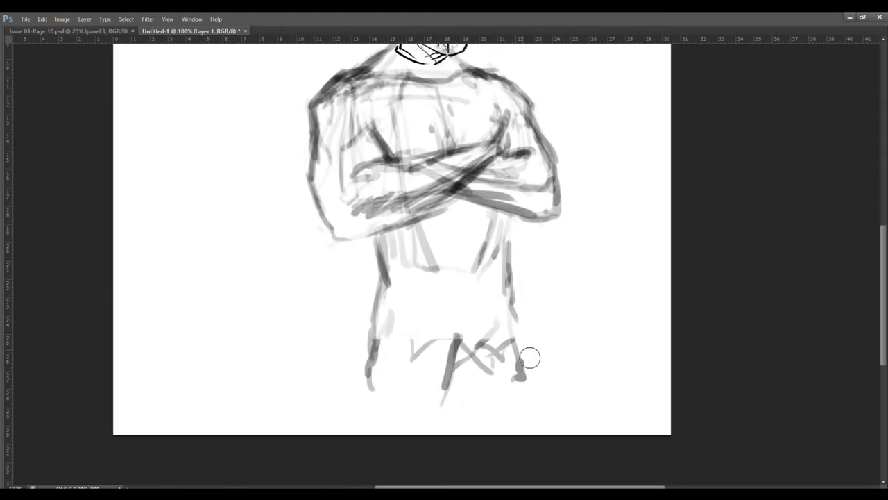
left_click_drag(605, 124, 631, 311)
key("Tab")
key("Tab")
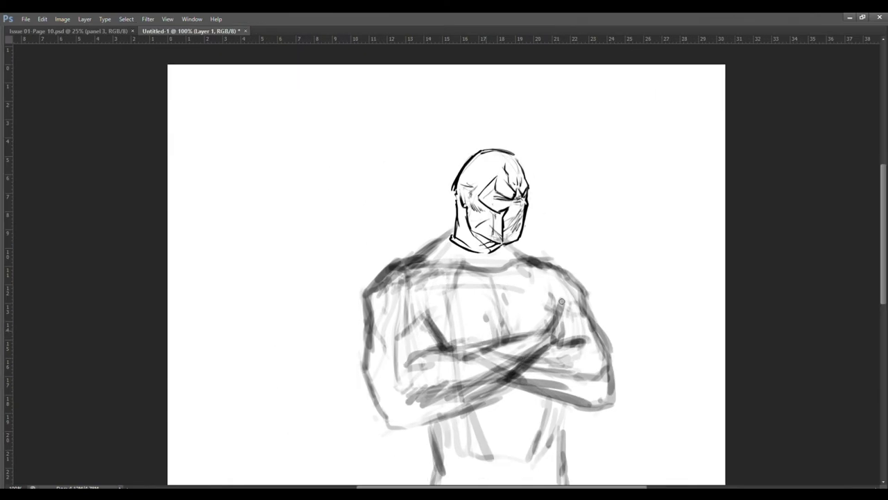
key("Tab")
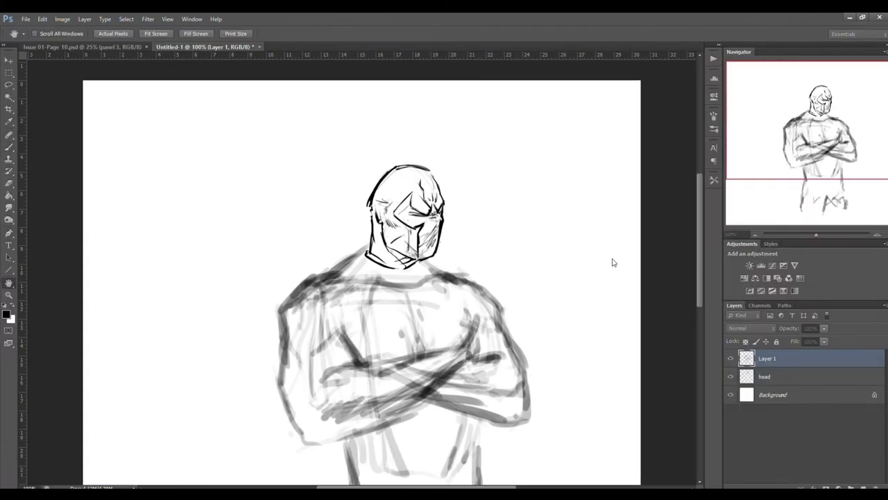
Move the head layer above sketch, rename it 'inks', zoom to 200% and add a new layer
left_click_drag(785, 380, 770, 358)
double_click(763, 358)
type("inks")
key("ctrl+plus")
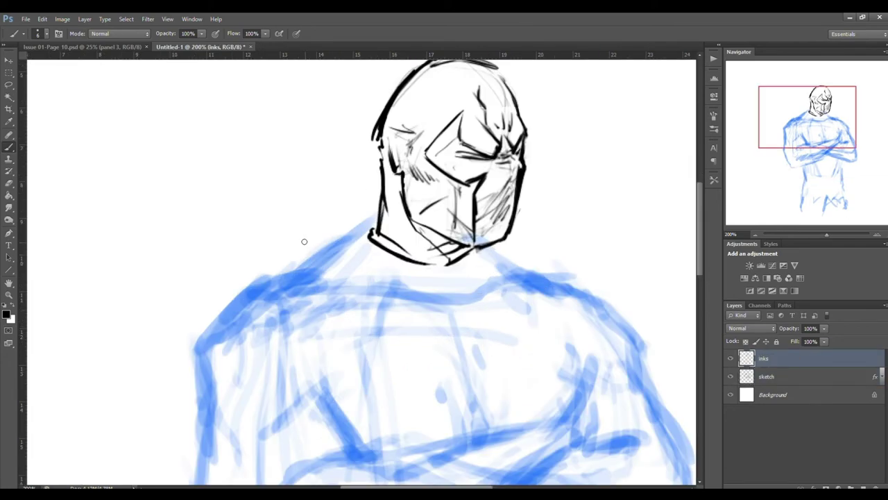
key("ctrl+shift+alt+n")
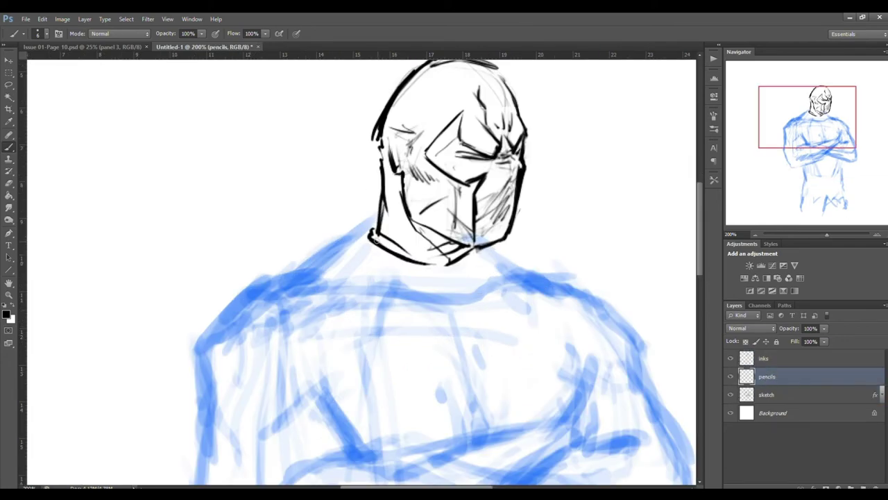
key("Tab")
Ink the neck-to-shoulder lines, the left torso edge and the start of the right arm
left_click_drag(390, 258, 557, 232)
left_click_drag(530, 187, 468, 223)
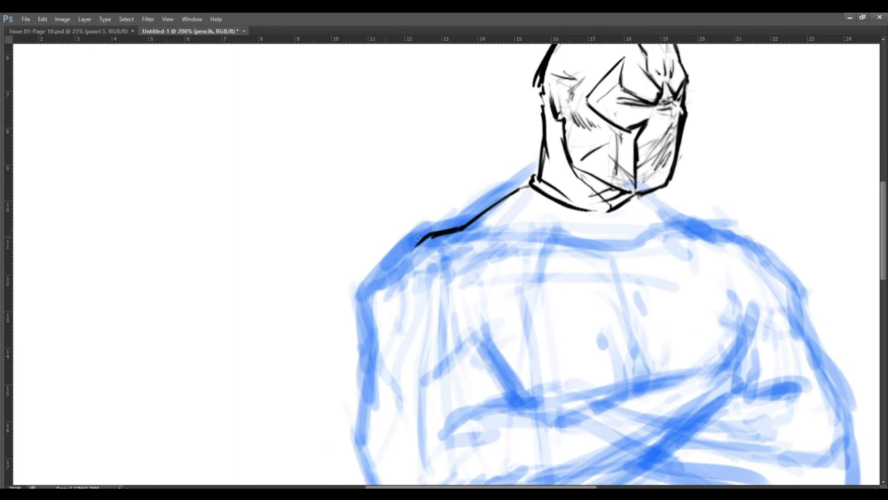
left_click_drag(389, 372, 313, 327)
left_click_drag(283, 264, 283, 414)
left_click_drag(361, 298, 426, 497)
left_click_drag(622, 382, 557, 268)
left_click_drag(435, 238, 521, 272)
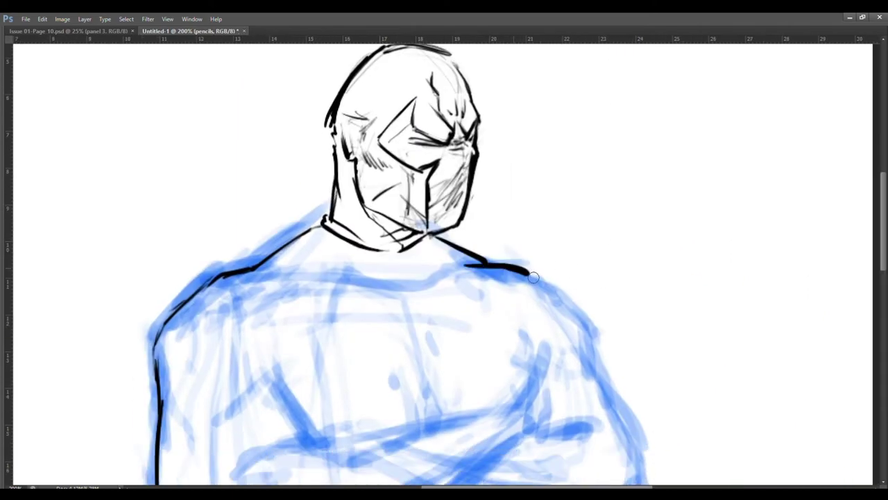
mouse_move(567, 299)
left_mouse_down()
mouse_move(593, 364)
mouse_move(580, 257)
mouse_move(623, 343)
left_mouse_up()
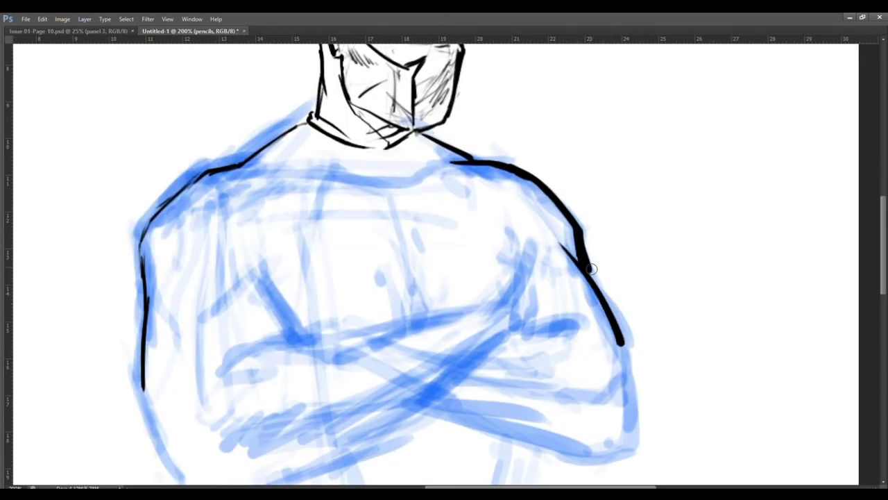
Ink a line down the right arm and the lower-left body edge, undoing a misplaced contour
scroll(591, 269, "down", 5)
left_click_drag(635, 149, 646, 255)
left_click_drag(609, 278, 426, 292)
mouse_move(485, 166)
left_mouse_down()
mouse_move(416, 317)
mouse_move(489, 167)
mouse_move(424, 307)
left_mouse_up()
key("ctrl+z")
key("ctrl+z")
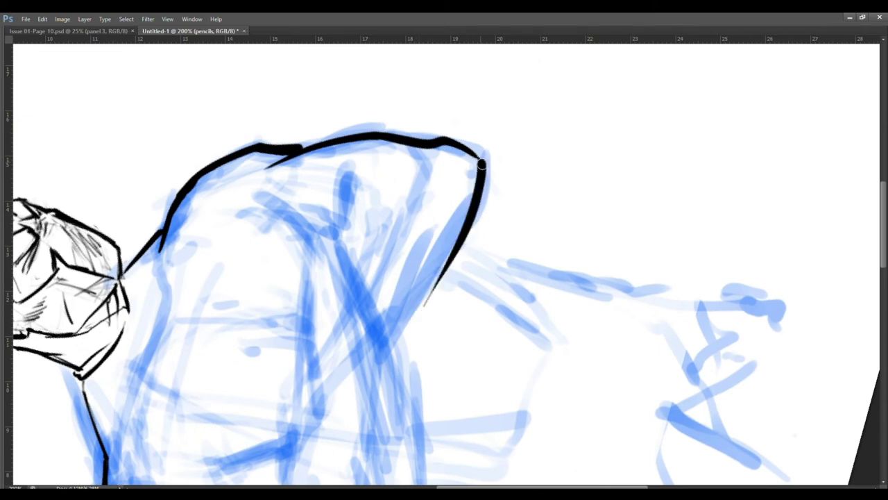
mouse_move(533, 202)
left_mouse_down()
mouse_move(462, 263)
mouse_move(246, 215)
mouse_move(486, 447)
left_mouse_up()
key("ctrl+z")
Redraw the lower arm edge thinner, extend the lower-left outline, and ink the forearm's right edge
left_click_drag(319, 408, 464, 444)
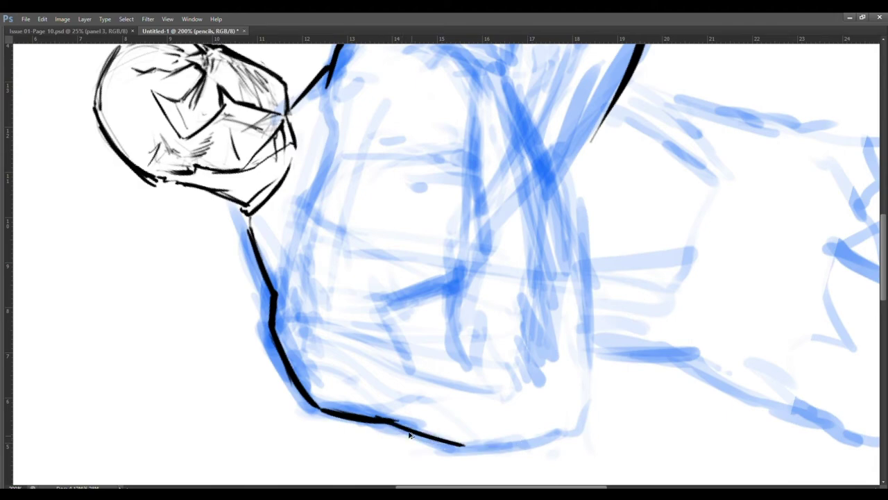
left_click_drag(410, 434, 233, 276)
mouse_move(291, 331)
left_mouse_down()
mouse_move(319, 416)
mouse_move(395, 473)
mouse_move(386, 424)
mouse_move(485, 312)
left_mouse_up()
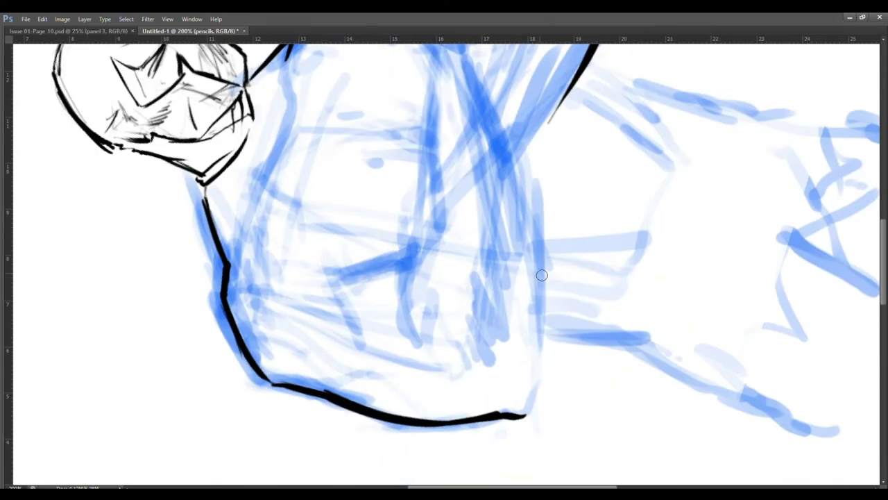
left_click_drag(523, 209, 529, 415)
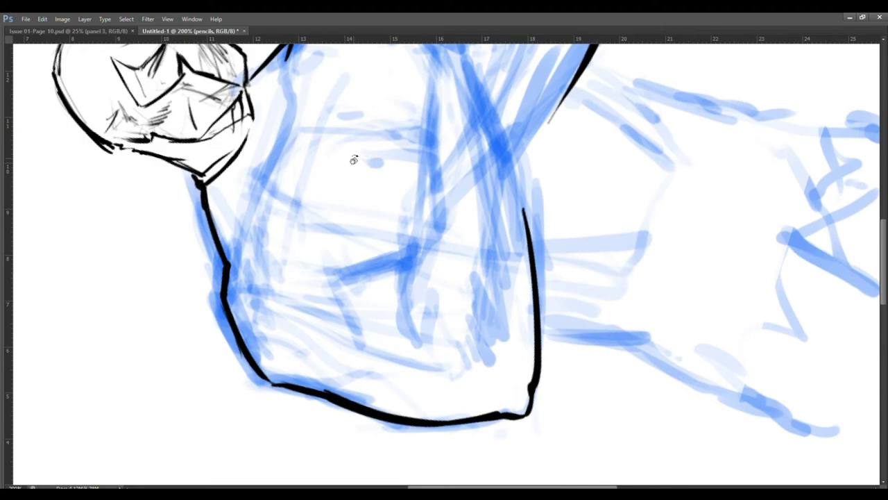
key("Escape")
key("ctrl+equal")
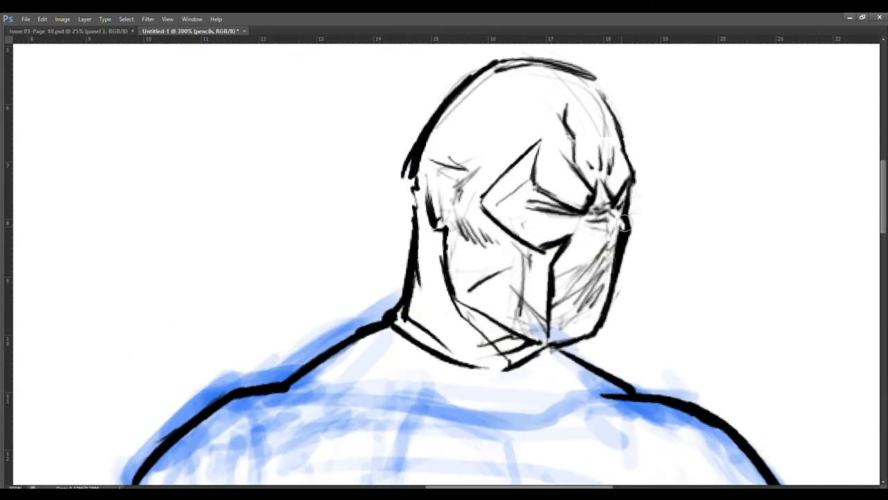
Ink the long inner line of the forearm at 200%, then make the sketch layer active
left_click_drag(637, 238, 367, 252)
key("ctrl+minus")
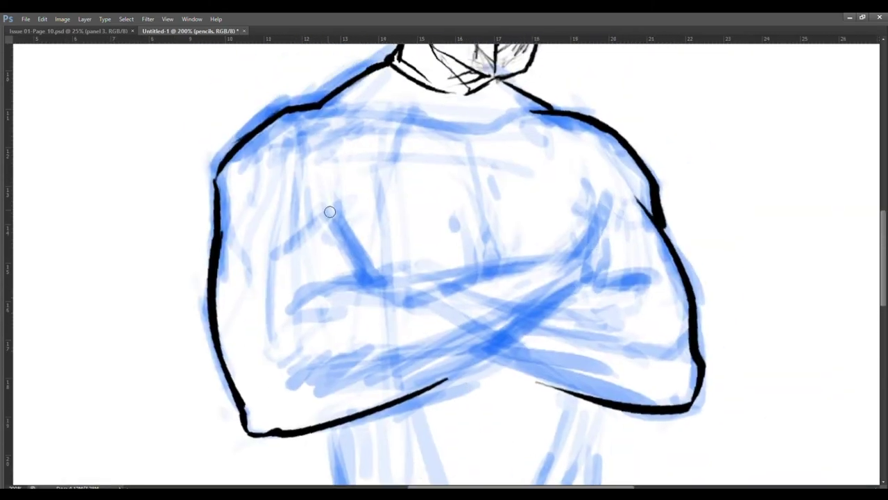
left_click_drag(346, 236, 378, 338)
left_click_drag(513, 147, 403, 399)
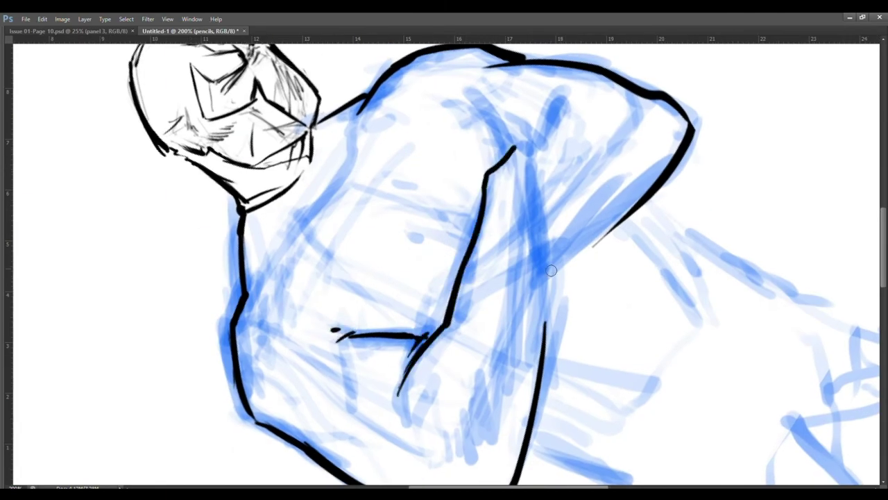
left_click_drag(569, 243, 448, 196)
key("Tab")
left_click(850, 438)
key("Tab")
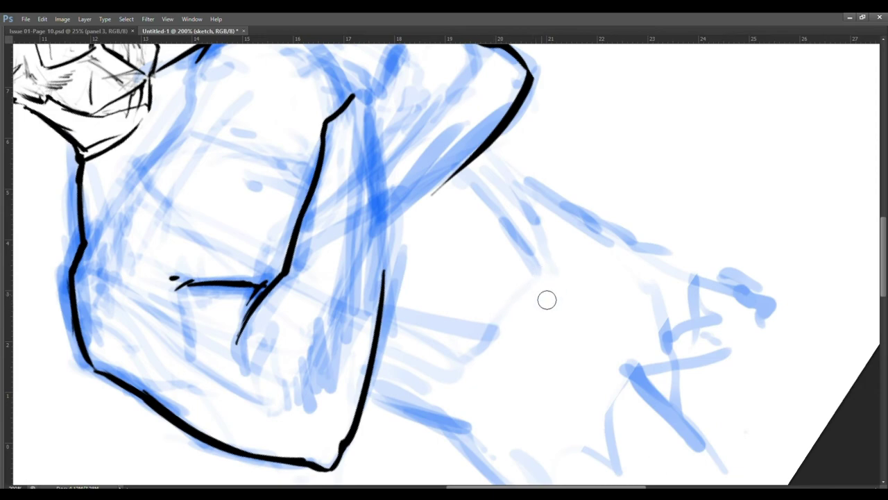
Zoom out and sketch a blue V-neck on the chest, then a belt with buckle across the waist
key("ctrl+minus")
key("Escape")
mouse_move(389, 208)
left_mouse_down()
mouse_move(444, 252)
mouse_move(477, 203)
left_mouse_up()
left_click_drag(492, 200, 492, 266)
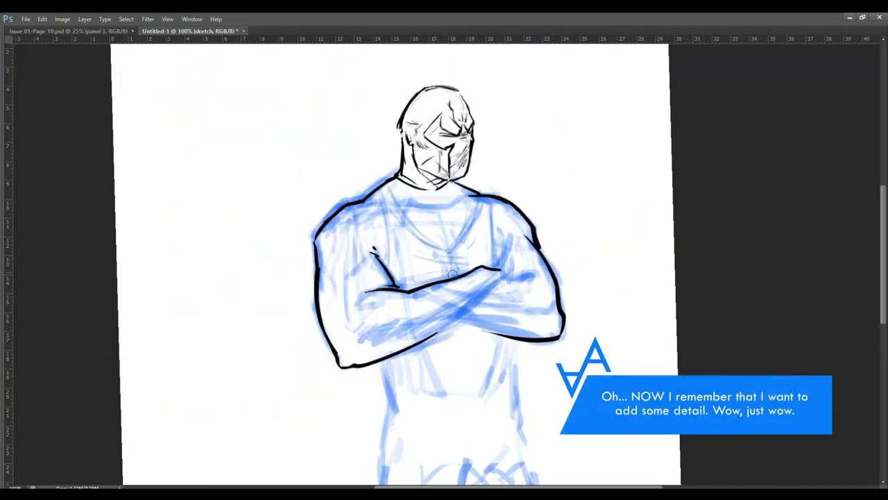
left_click_drag(448, 346, 424, 283)
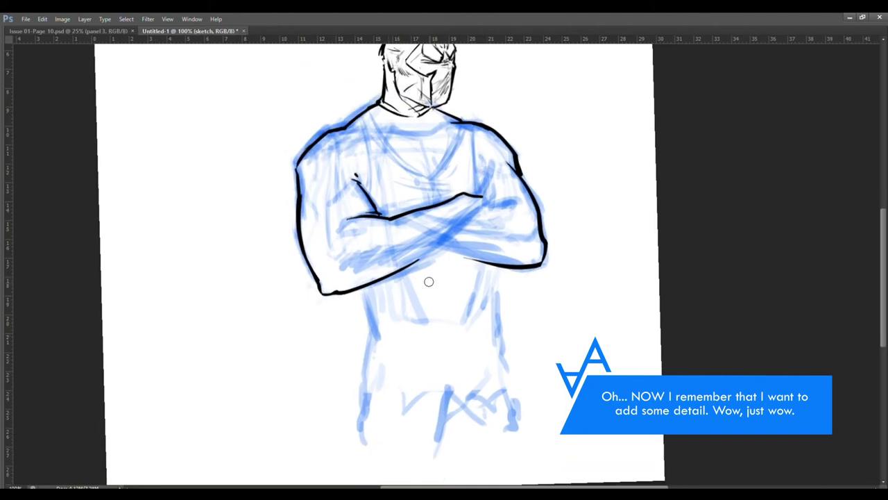
mouse_move(497, 268)
left_mouse_down()
mouse_move(489, 323)
mouse_move(457, 330)
mouse_move(466, 344)
left_mouse_up()
left_click_drag(426, 322, 463, 336)
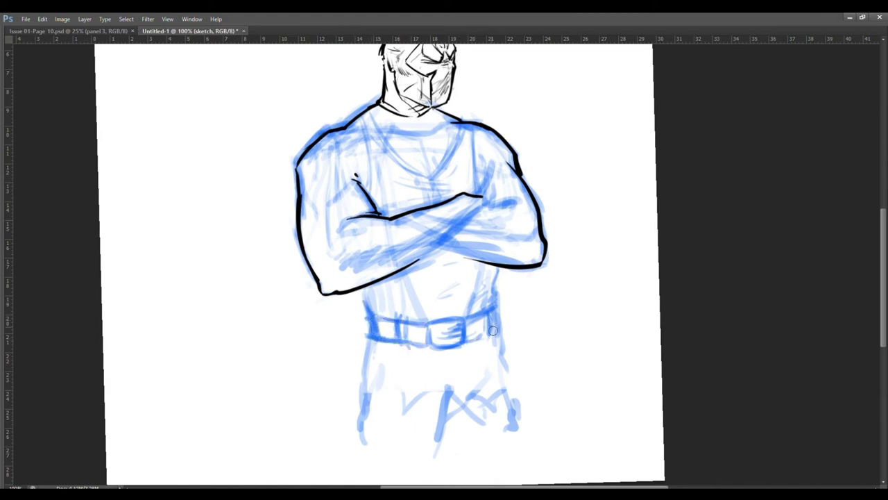
Sketch the pant leg outlines, centre seam and folds on the crotch, legs and thigh in blue
left_click_drag(493, 330, 511, 442)
left_click_drag(368, 340, 351, 439)
left_click_drag(444, 420, 448, 427)
left_click_drag(490, 373, 457, 414)
left_click_drag(483, 428, 465, 447)
left_click_drag(501, 386, 469, 410)
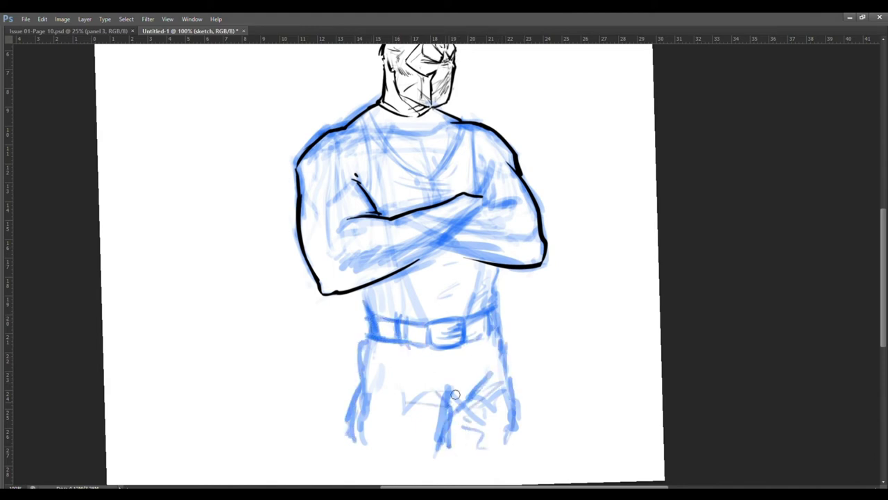
mouse_move(374, 367)
left_mouse_down()
mouse_move(375, 444)
mouse_move(442, 348)
left_mouse_up()
left_click_drag(444, 361, 491, 354)
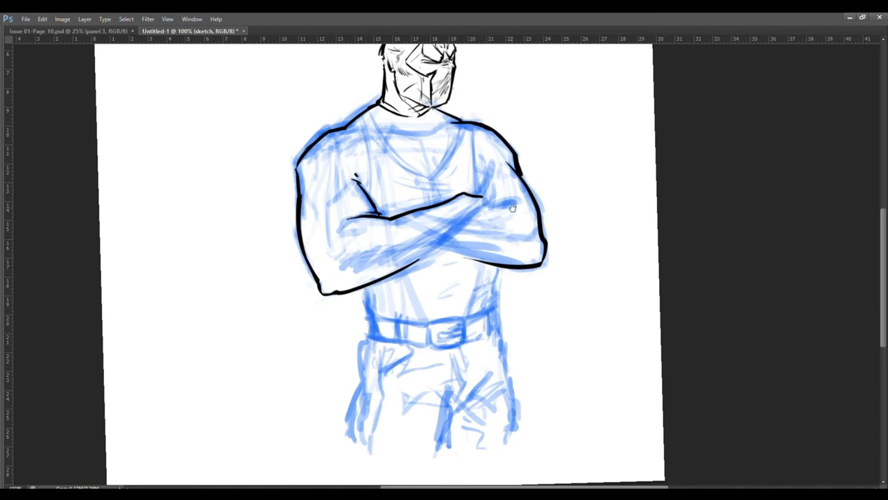
Make the pencils layer active and zoom in to 200% on the waist
key("Tab")
left_click(807, 410)
key("Tab")
key("ctrl+plus")
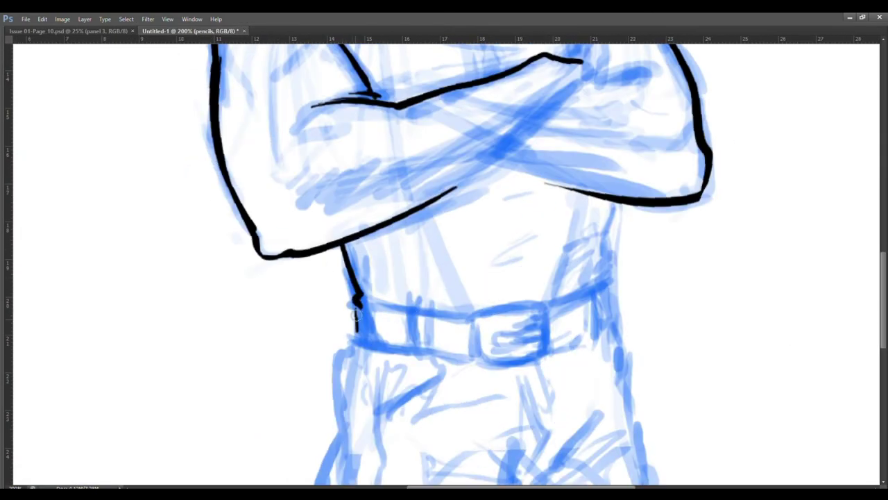
Ink the left hip, outer leg edges and the pants' centre crease folds in black
left_click_drag(355, 305, 358, 360)
left_click_drag(358, 360, 411, 254)
left_click_drag(406, 223, 359, 426)
mouse_move(675, 103)
left_mouse_down()
mouse_move(564, 134)
mouse_move(560, 212)
left_mouse_up()
left_click_drag(601, 410, 560, 212)
mouse_move(415, 284)
left_mouse_down()
mouse_move(434, 212)
mouse_move(526, 143)
left_mouse_up()
Ink the forearm edge with elbow hatching, hatch the shoulder underside, and ink the right tank-top strap
scroll(539, 179, "up", 5)
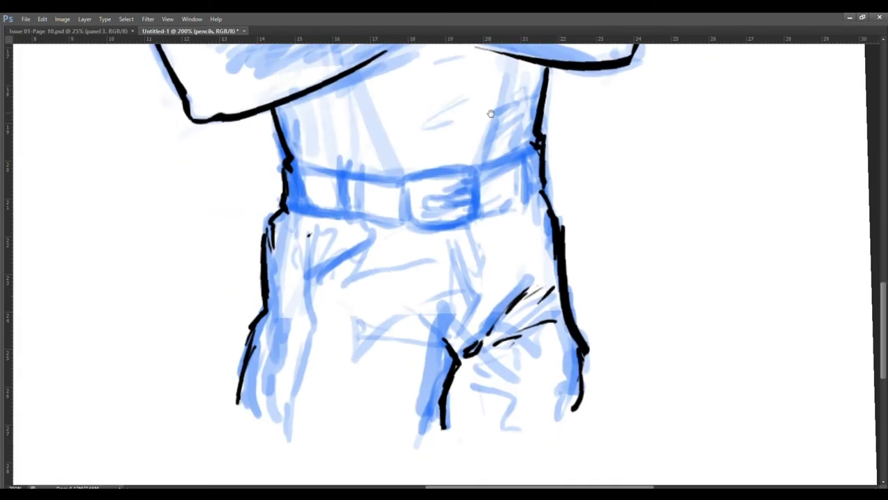
scroll(497, 208, "up", 5)
mouse_move(452, 249)
left_mouse_down()
mouse_move(444, 208)
mouse_move(474, 294)
left_mouse_up()
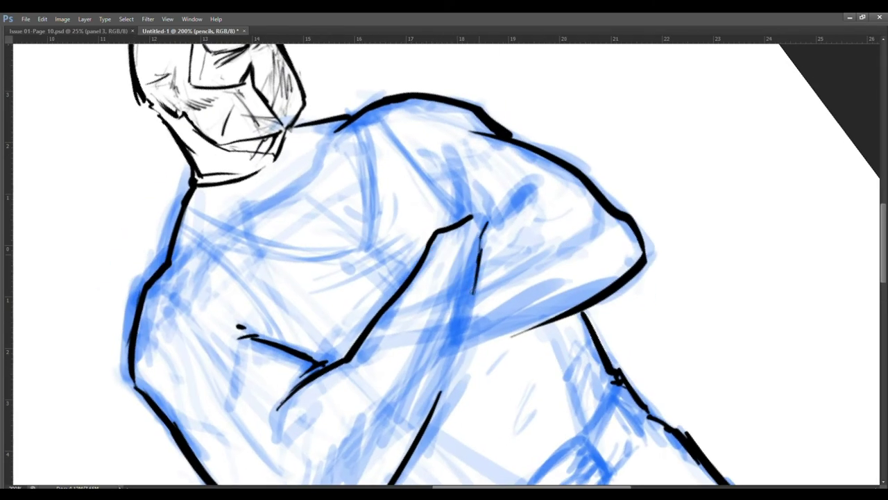
scroll(479, 229, "down", 5)
left_click_drag(485, 220, 427, 330)
mouse_move(423, 311)
left_mouse_down()
mouse_move(409, 355)
mouse_move(369, 367)
left_mouse_up()
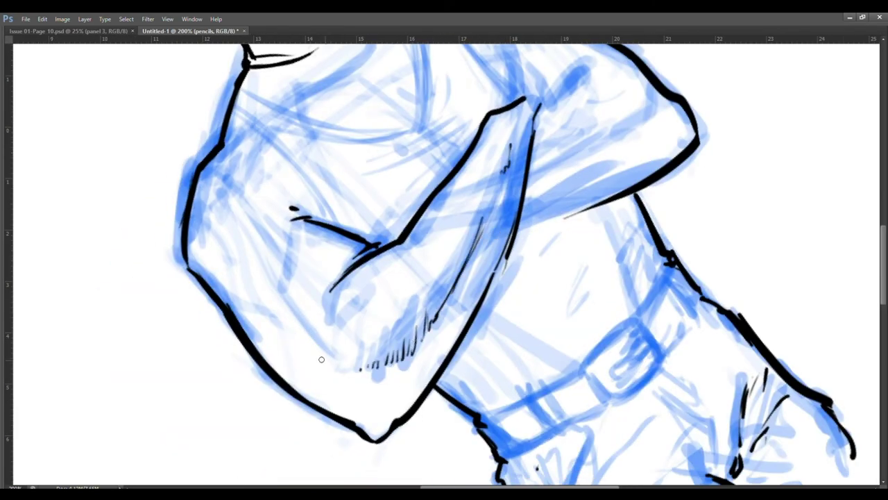
scroll(451, 263, "up", 3)
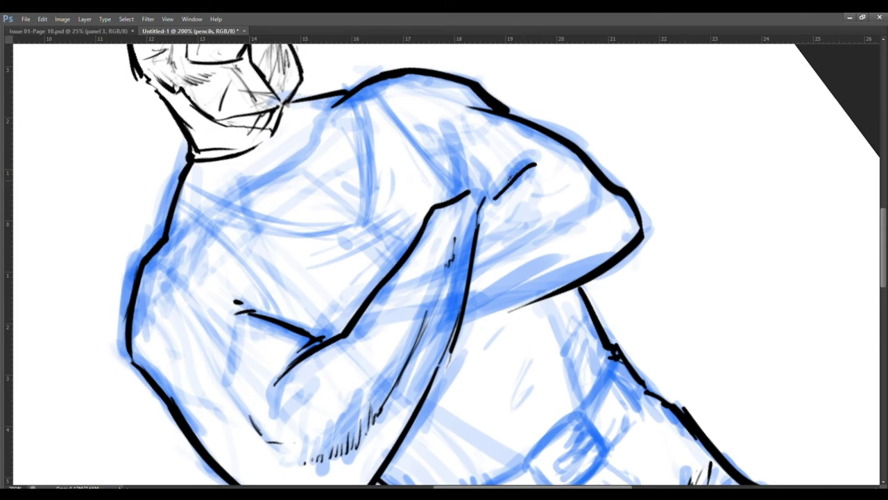
mouse_move(598, 182)
left_mouse_down()
mouse_move(601, 206)
mouse_move(549, 230)
left_mouse_up()
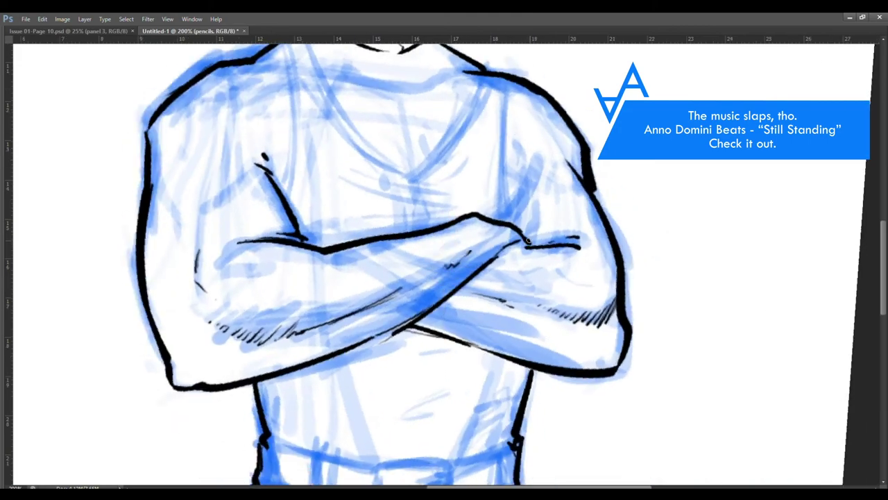
left_click_drag(508, 81, 502, 203)
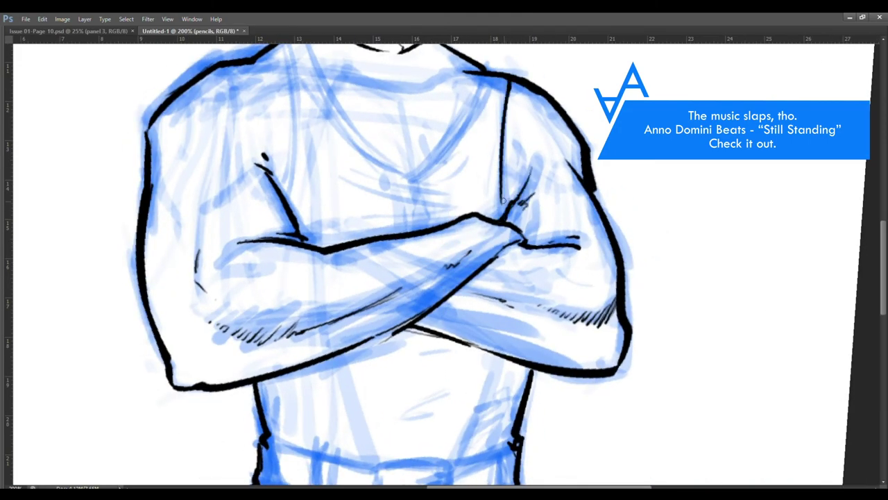
At 300%, ink the V-neckline as clean curves on both sides, redoing the doubled strokes
key("ctrl+plus")
left_click_drag(518, 104, 413, 251)
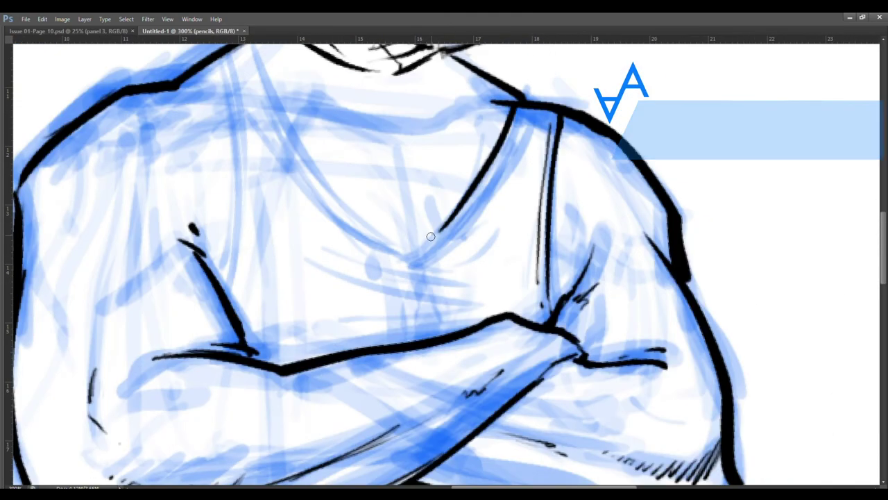
left_click_drag(464, 223, 414, 265)
key("ctrl+alt+z")
key("ctrl+alt+z")
left_click_drag(521, 109, 409, 267)
left_click_drag(276, 94, 280, 115)
left_click_drag(255, 61, 405, 280)
left_click_drag(528, 144, 484, 237)
left_click_drag(267, 135, 332, 243)
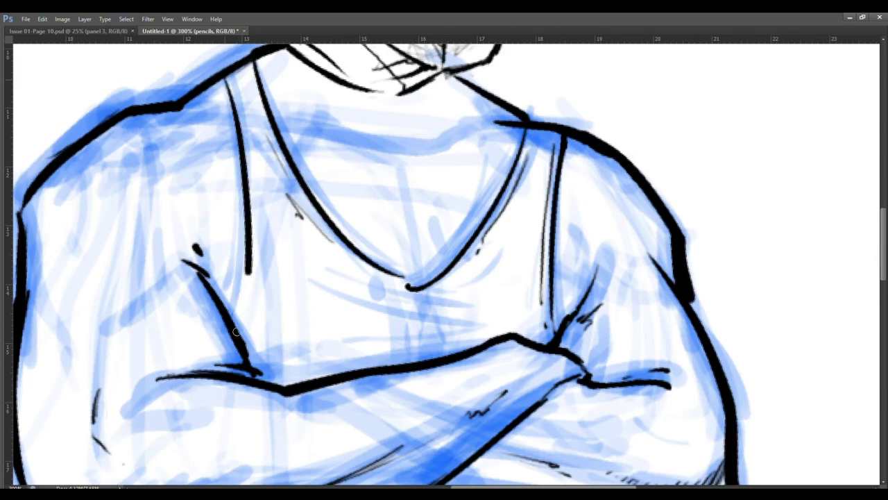
Ink the left strap with an inner line and redraw the chest lines below the V-neck
left_click_drag(225, 73, 232, 338)
left_click_drag(248, 177, 253, 272)
left_click_drag(402, 298, 470, 314)
left_click_drag(397, 340, 466, 331)
key("ctrl+alt+z")
key("ctrl+alt+z")
key("ctrl+alt+z")
left_click_drag(341, 287, 480, 318)
left_click_drag(487, 318, 381, 329)
Hatch both shoulders and ink the pec and sternum lines, discarding a stray collar line
left_click_drag(665, 243, 671, 276)
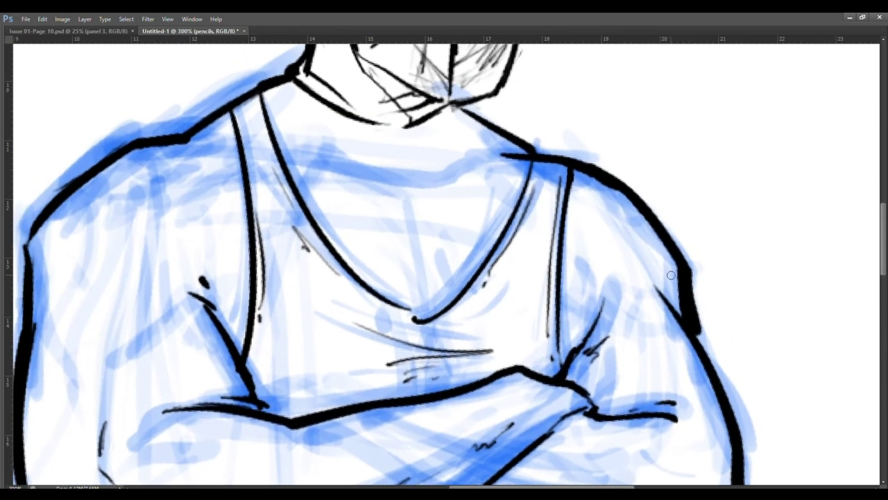
left_click_drag(595, 206, 628, 263)
mouse_move(192, 165)
left_mouse_down()
mouse_move(156, 235)
mouse_move(196, 257)
left_mouse_up()
mouse_move(224, 156)
left_mouse_down()
mouse_move(262, 142)
mouse_move(415, 171)
mouse_move(416, 208)
left_mouse_up()
key("ctrl+alt+z")
mouse_move(424, 198)
left_mouse_down()
mouse_move(486, 165)
mouse_move(430, 309)
left_mouse_up()
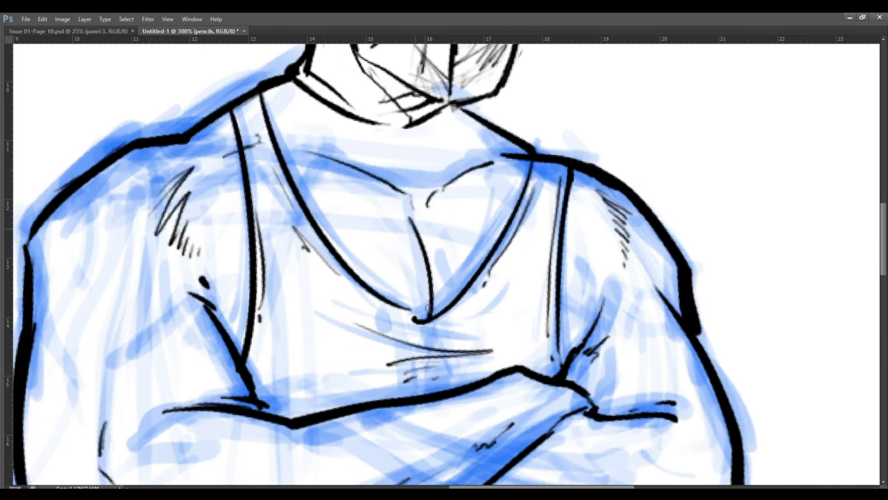
Zoom out to view the whole page and hide the blue sketch layer
key("ctrl+minus")
key("ctrl+minus")
key("ctrl+minus")
key("Tab")
left_click(730, 394)
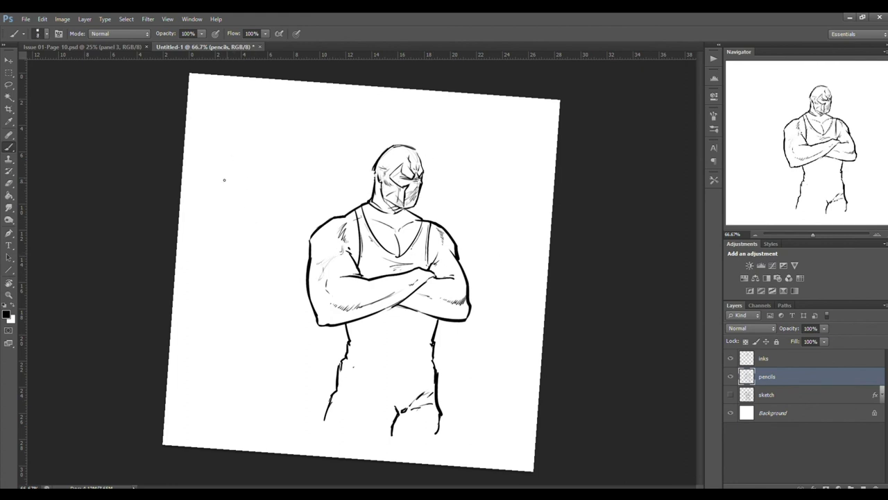
Handwrite 'actually, this sucks. good practice, tho' in black brush strokes down the left of the page
mouse_move(210, 169)
left_mouse_down()
mouse_move(229, 182)
mouse_move(268, 167)
mouse_move(289, 111)
mouse_move(336, 148)
left_mouse_up()
mouse_move(208, 232)
left_mouse_down()
mouse_move(249, 239)
mouse_move(267, 212)
mouse_move(350, 169)
left_mouse_up()
left_click(371, 154)
mouse_move(224, 347)
left_mouse_down()
mouse_move(200, 372)
mouse_move(248, 326)
mouse_move(264, 332)
left_mouse_up()
mouse_move(249, 401)
left_mouse_down()
mouse_move(262, 427)
mouse_move(274, 380)
left_mouse_up()
mouse_move(276, 390)
left_mouse_down()
mouse_move(332, 333)
mouse_move(383, 325)
left_mouse_up()
mouse_move(387, 278)
left_mouse_down()
mouse_move(406, 319)
mouse_move(437, 277)
left_mouse_up()
mouse_move(442, 273)
left_mouse_down()
mouse_move(433, 319)
mouse_move(455, 266)
left_mouse_up()
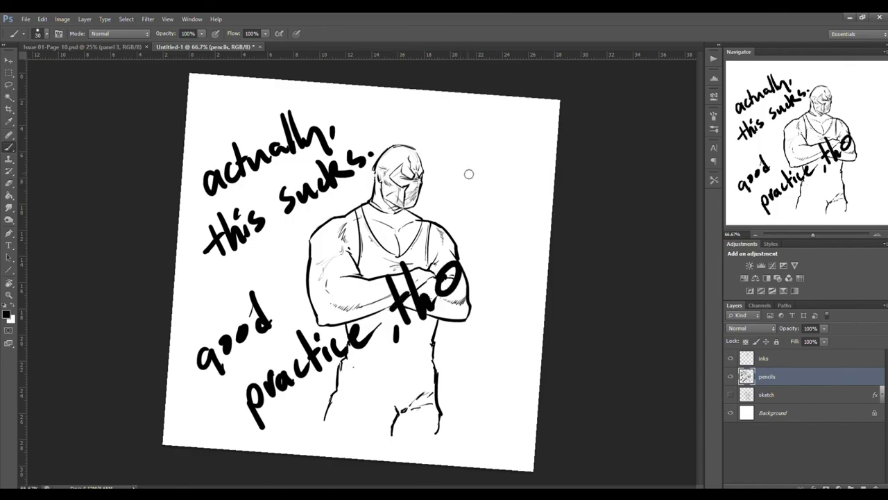